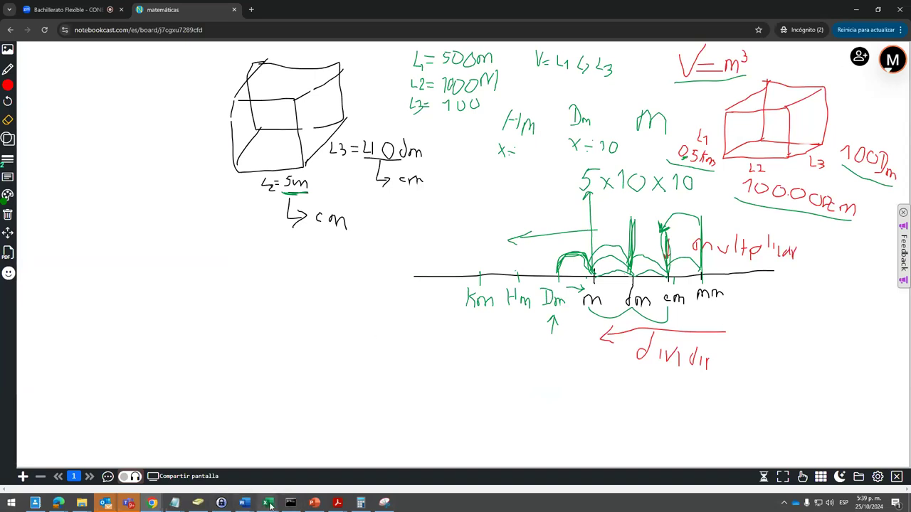
Open Excel with a blank workbook and dismiss the notice about available Office updates
key("super")
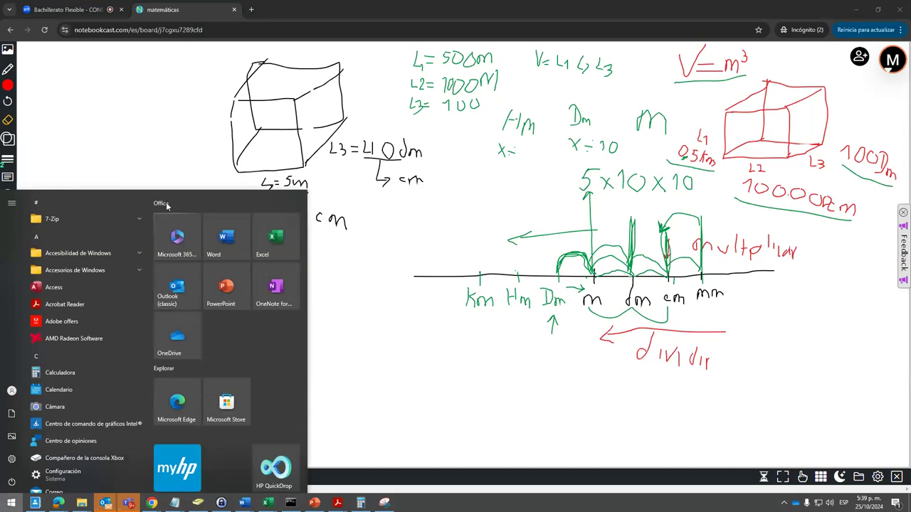
type("excel")
key("Return")
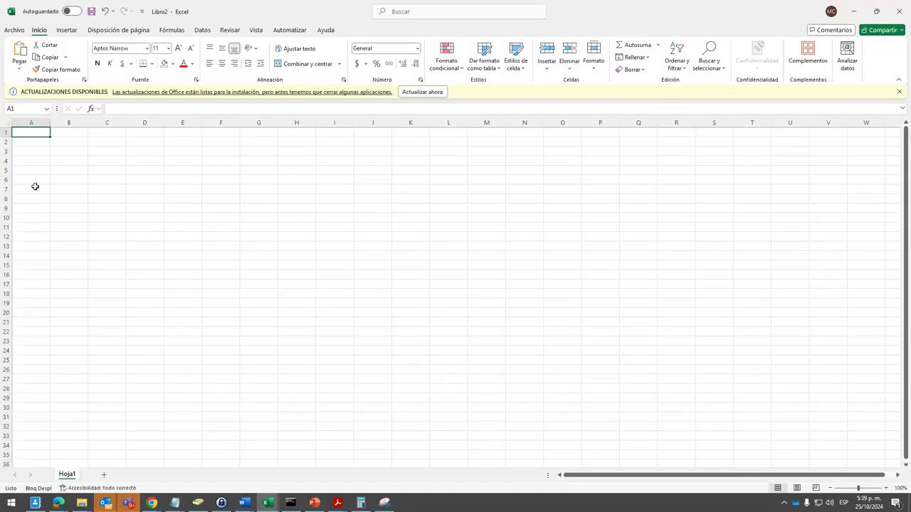
left_click(35, 186)
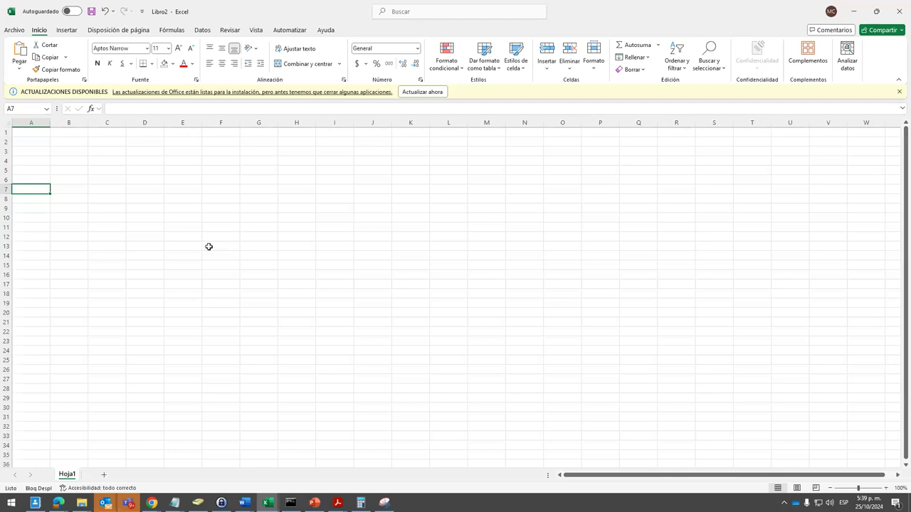
left_click(899, 93)
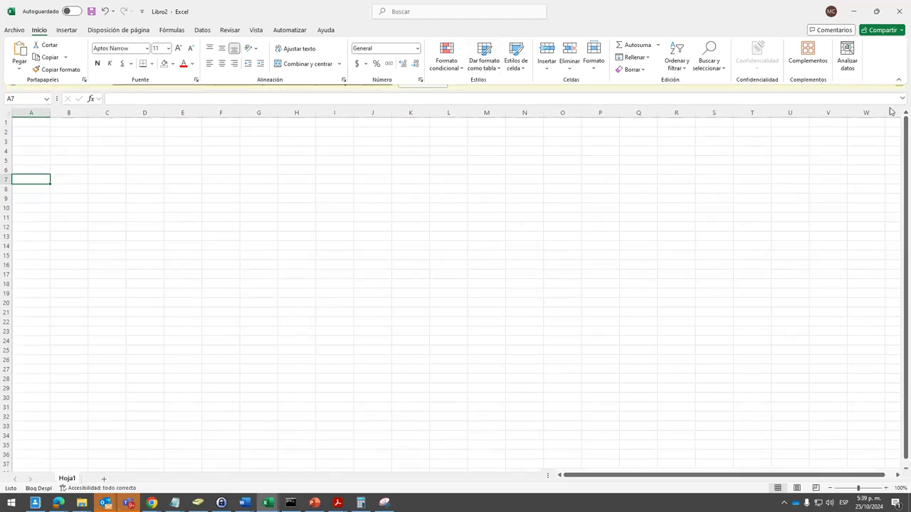
left_click(60, 173)
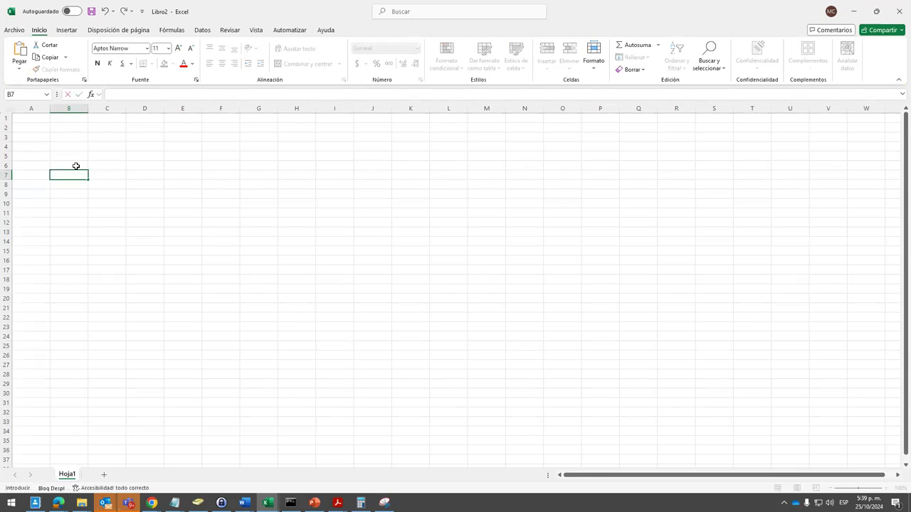
key("super")
type("osk")
key("Return")
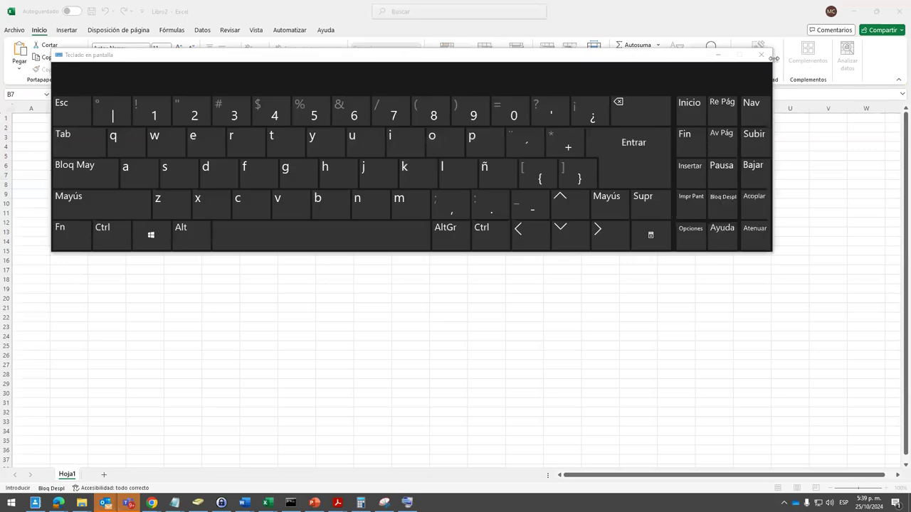
left_click(758, 52)
Enter "metro" in cell A4 and its value 1 in B4
key("Up")
key("Left")
key("Right")
key("Up")
key("Left")
key("Up")
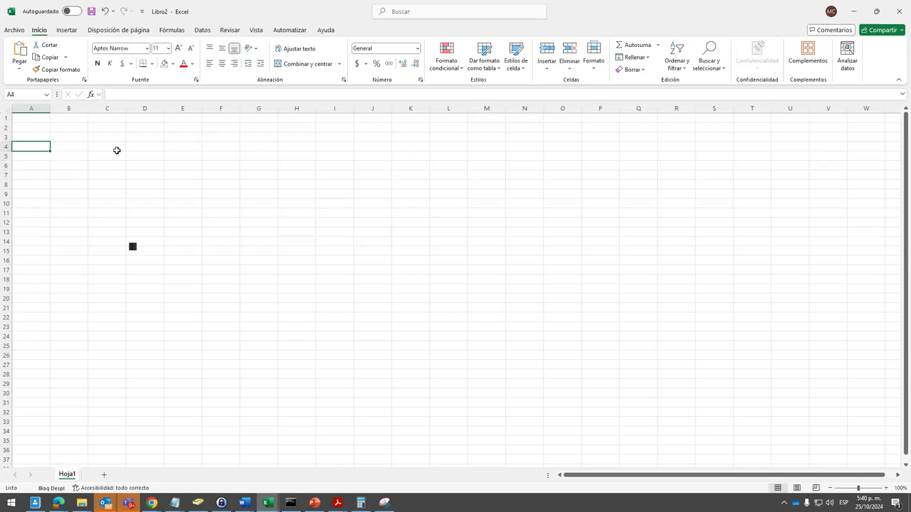
type("metro")
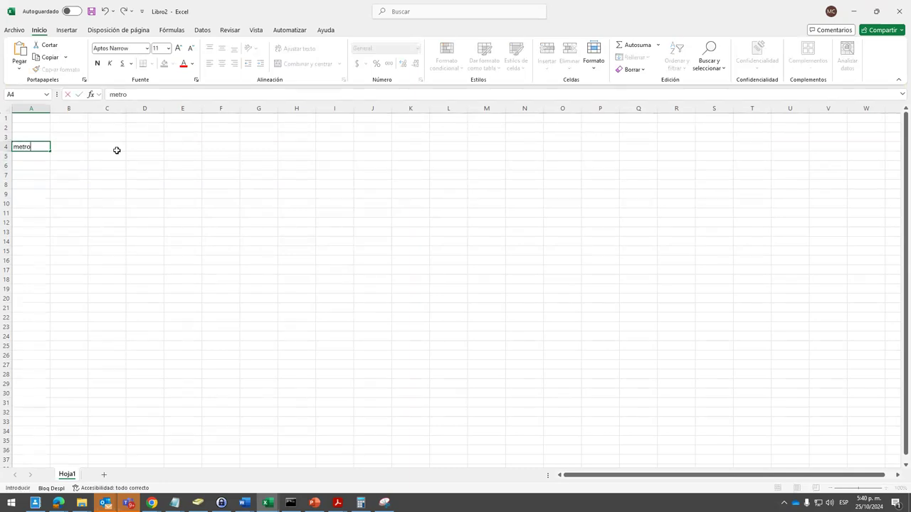
key("Right")
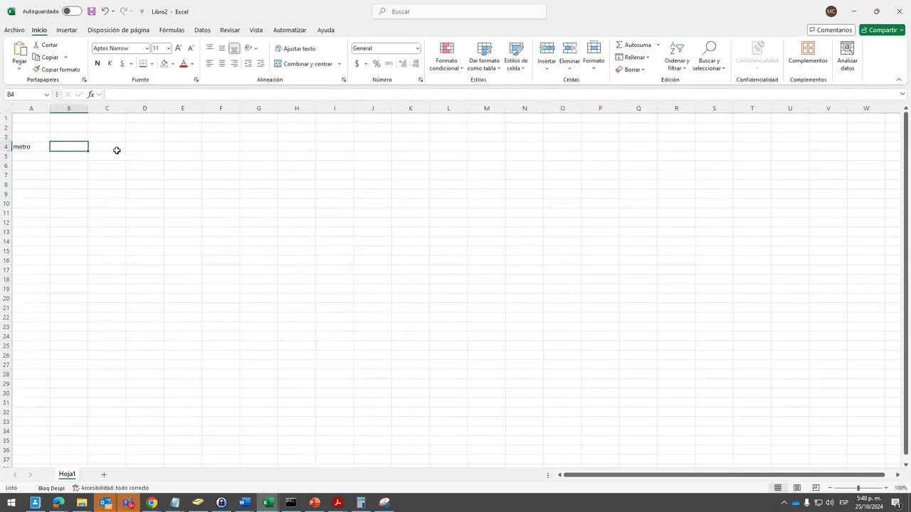
type("1")
key("Return")
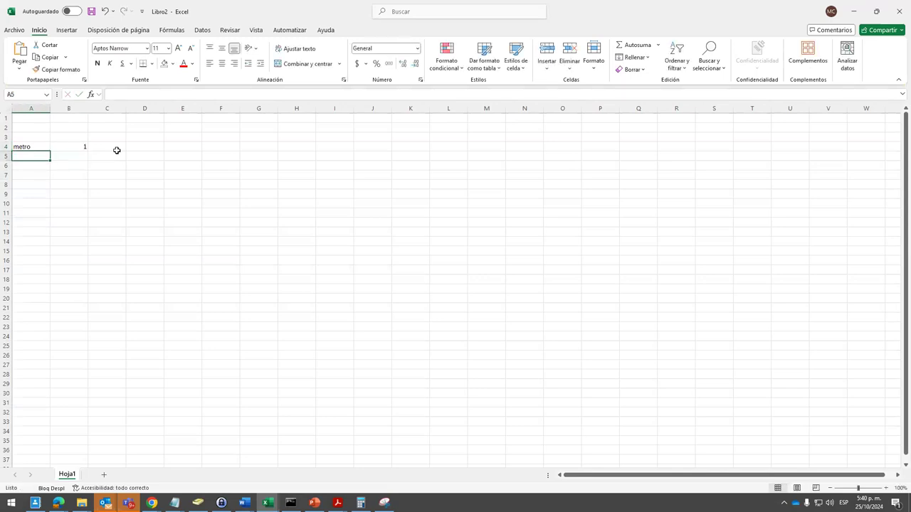
Add the row "decímetros" in A5 with the value 10 in B5
type("decimetro")
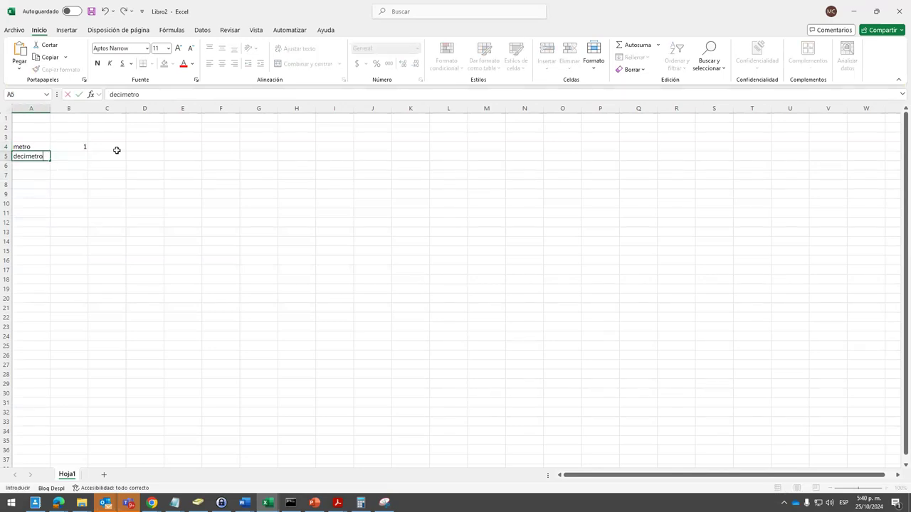
type("s")
key("Right")
type("10")
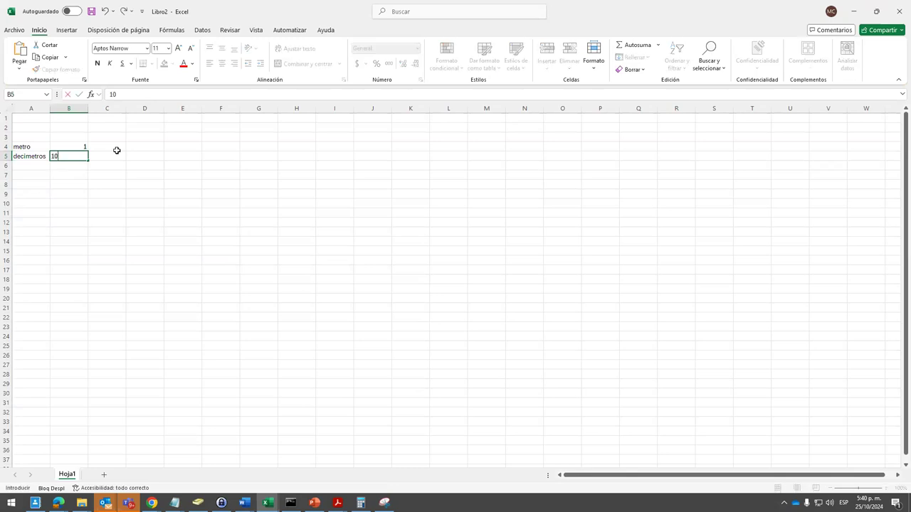
key("Return")
Add the row "centímetros" in A6 with the value 100 in B6
type("cm")
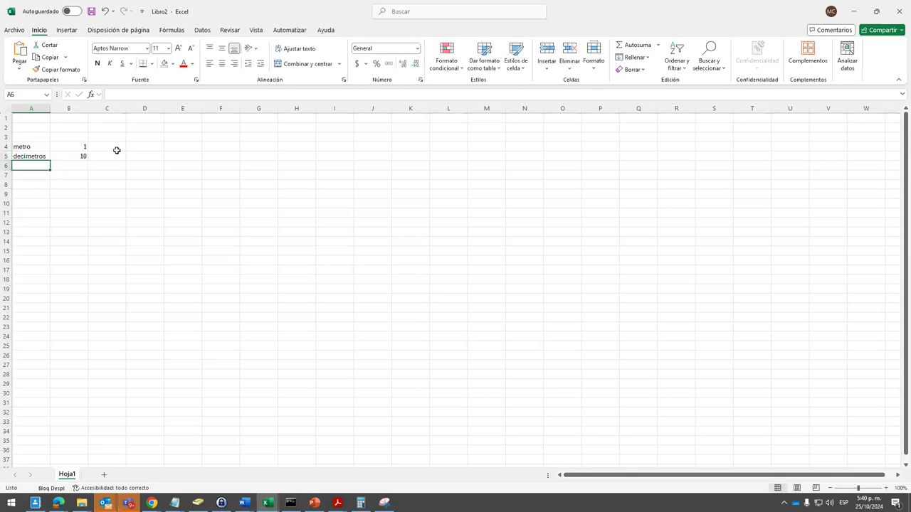
key("BackSpace")
type("entime")
key("BackSpace")
key("BackSpace")
key("BackSpace")
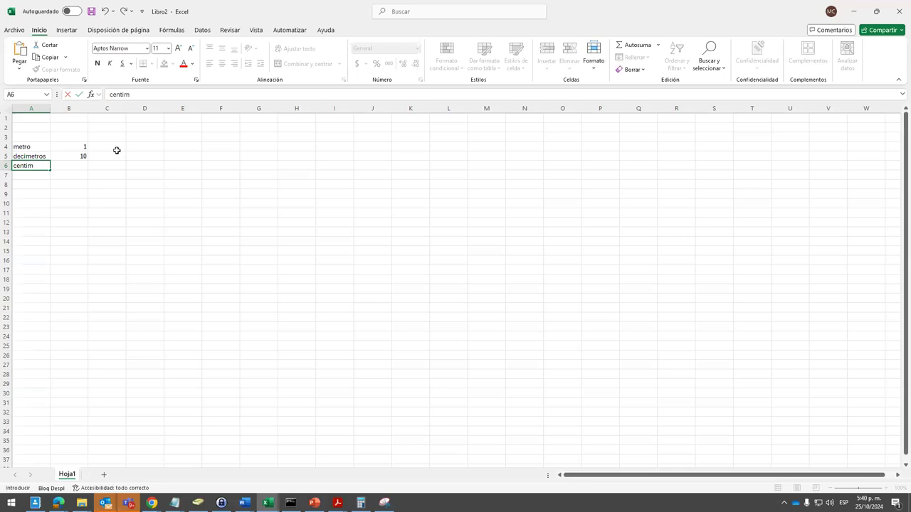
type("imetros")
key("Tab")
type("100")
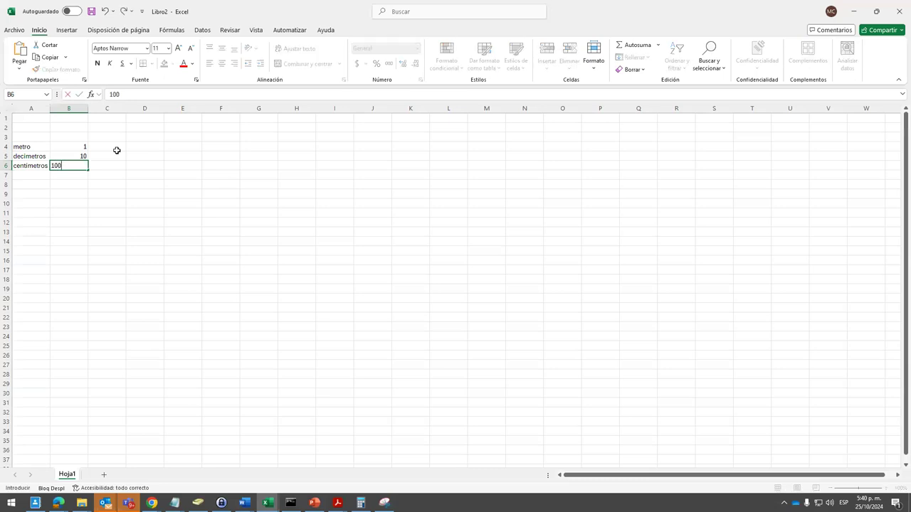
key("Return")
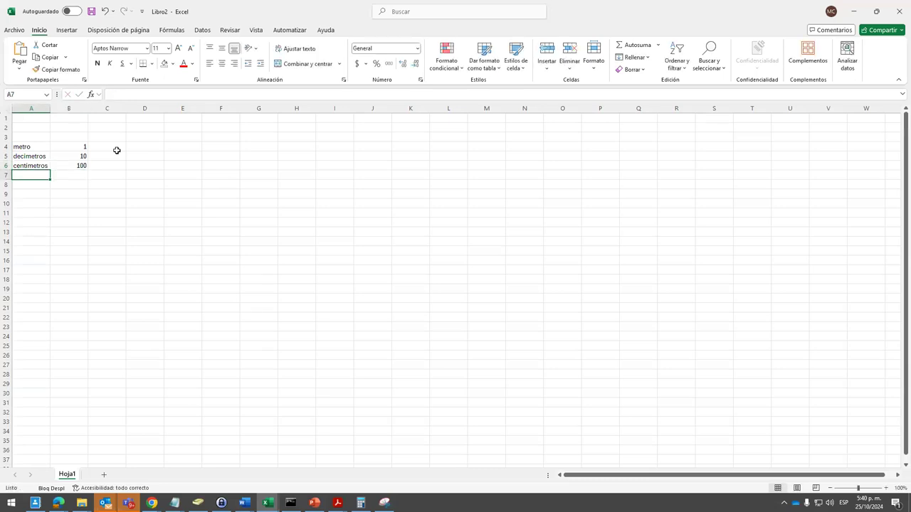
Add the row "milímetros" in A7 with the value 1000 in B7
type("mil")
type("imetro")
key("BackSpace")
key("BackSpace")
key("BackSpace")
key("BackSpace")
key("BackSpace")
key("BackSpace")
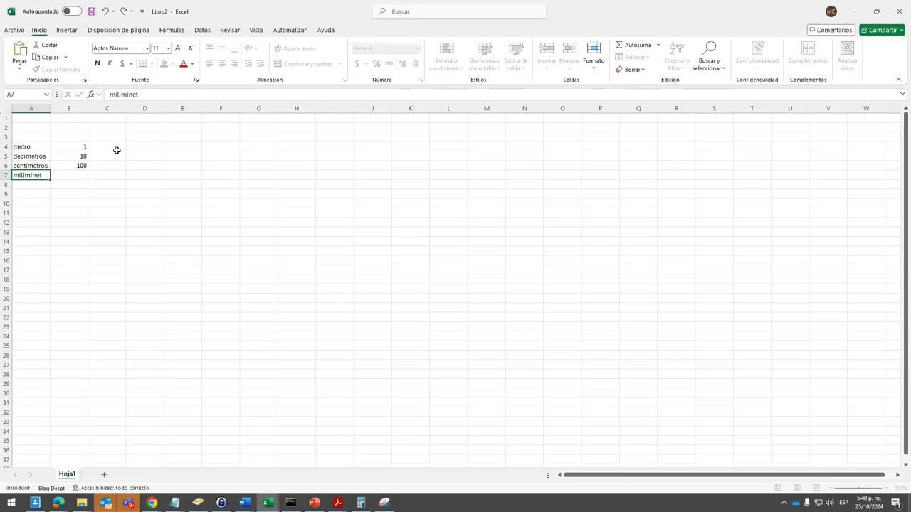
type("etros")
key("Tab")
type("1000")
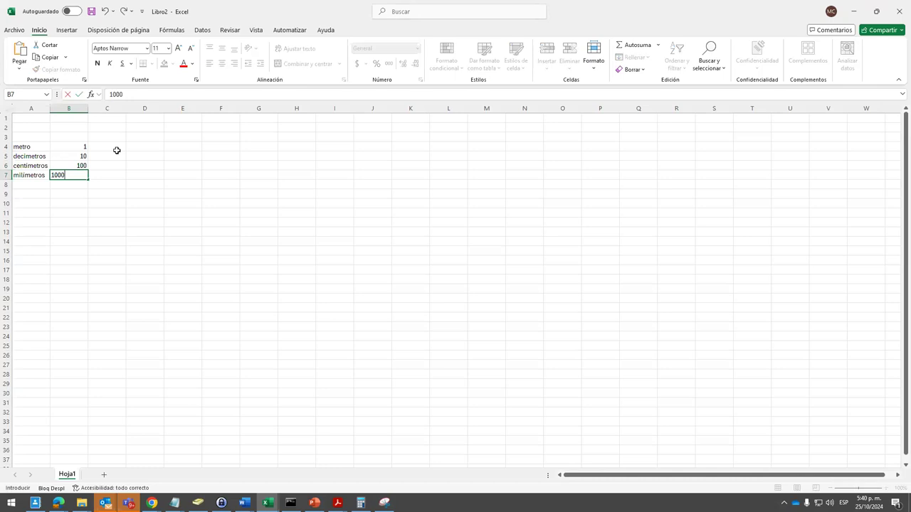
Enter "Decámetros" in A3, above the metre row, with the value 0,1 in B3
key("Up")
key("Up")
key("Up")
key("Up")
key("Left")
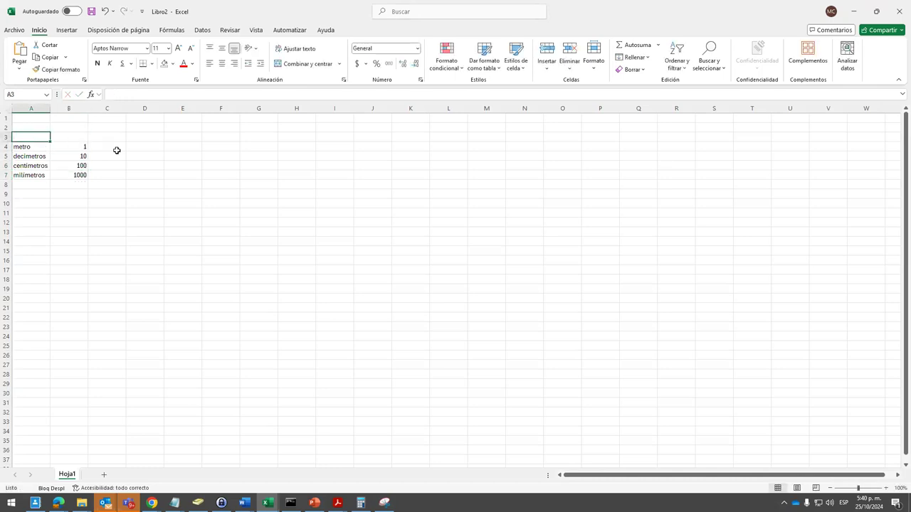
type("dam")
key("BackSpace")
key("BackSpace")
key("BackSpace")
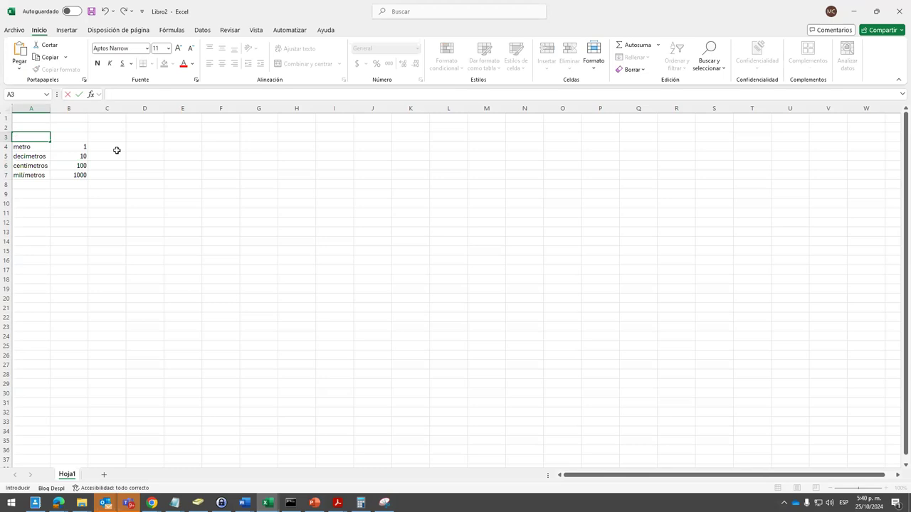
type("Decámetros")
key("Tab")
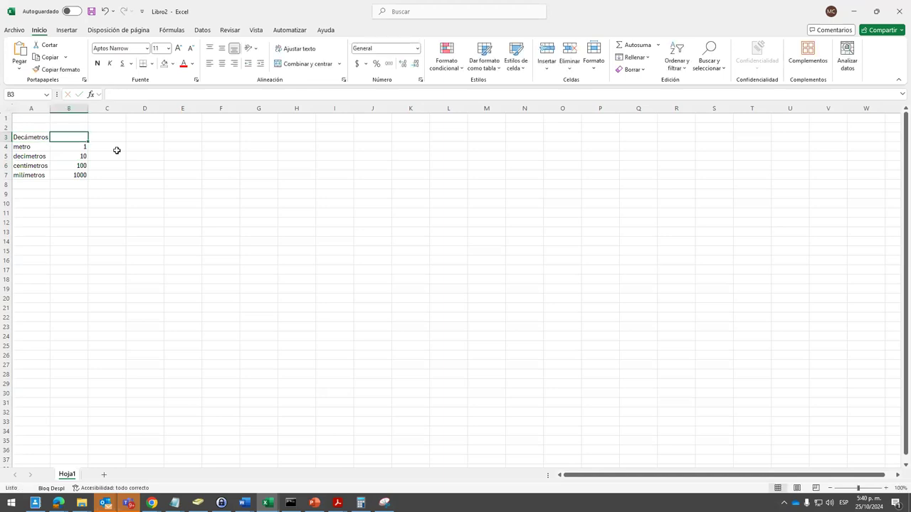
type("0,1")
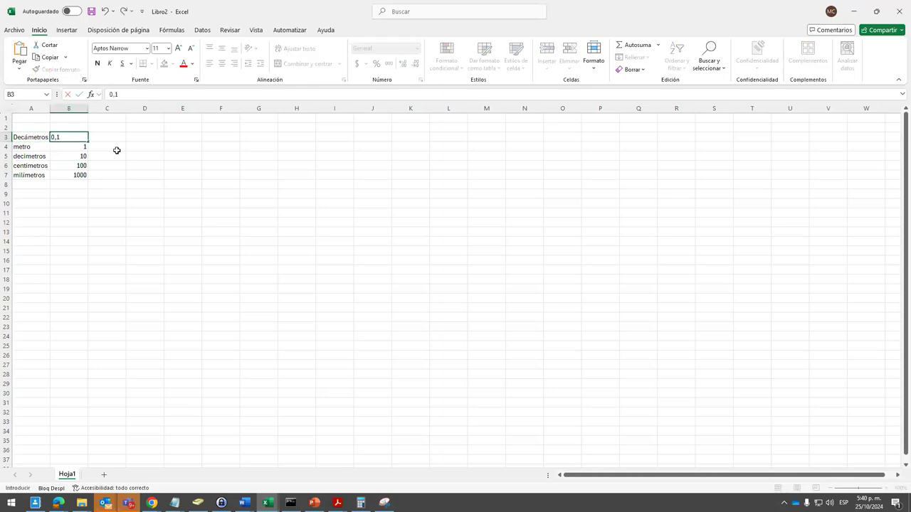
Enter "Hectómetros" in A2 with the value 0,01 in B2
key("Up")
key("Left")
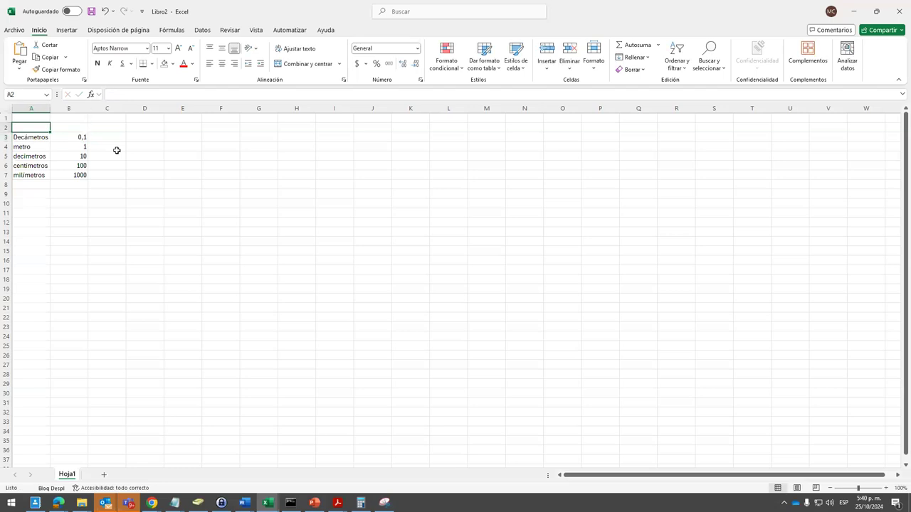
type("Hectómetros")
key("Tab")
type("0,0")
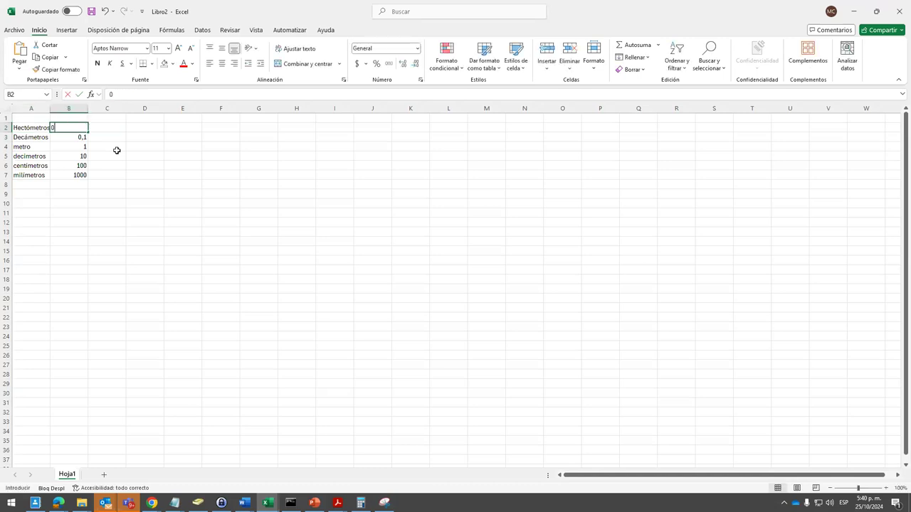
key("Return")
Enter "kilómetros" in A1 with the value 0,001 in B1
key("ctrl+Home")
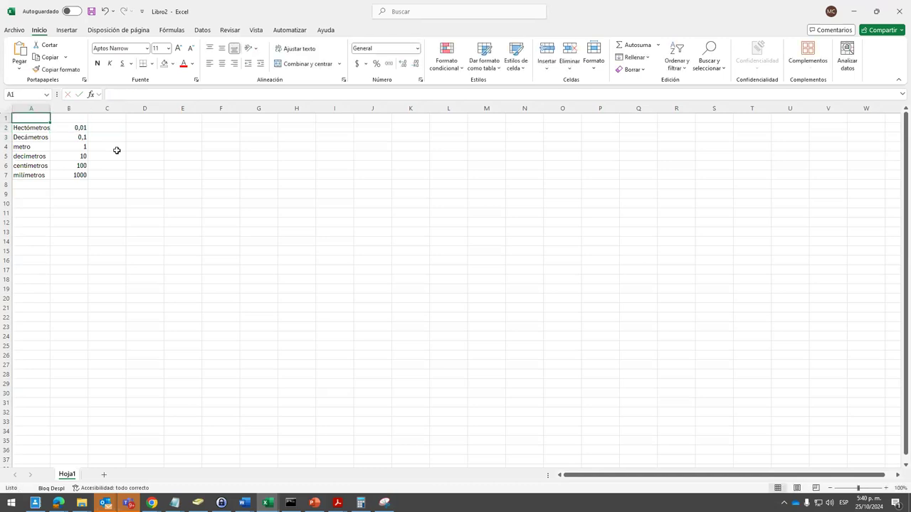
type("kilo")
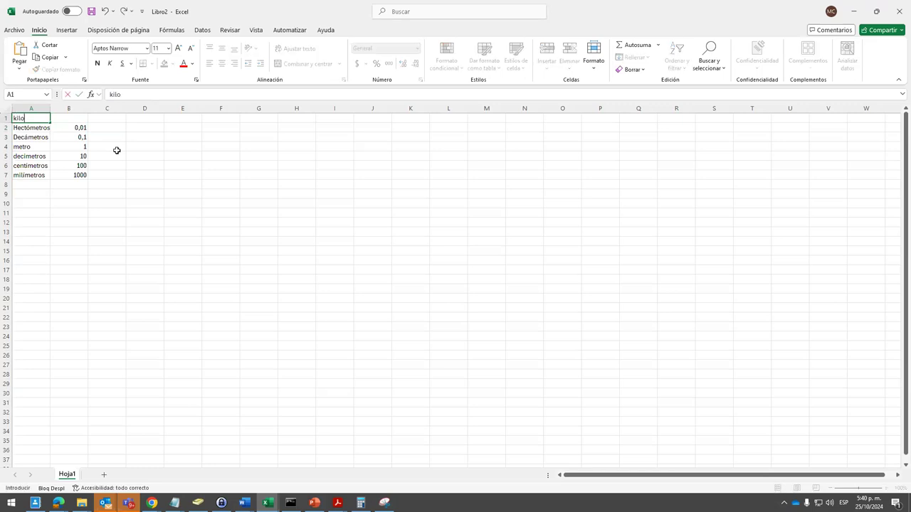
key("BackSpace")
type("ómetros")
key("Tab")
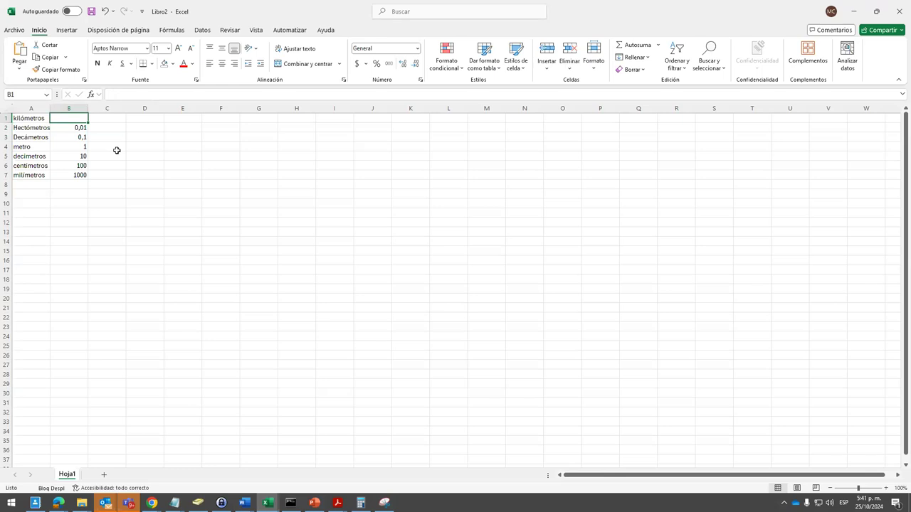
type("0,001")
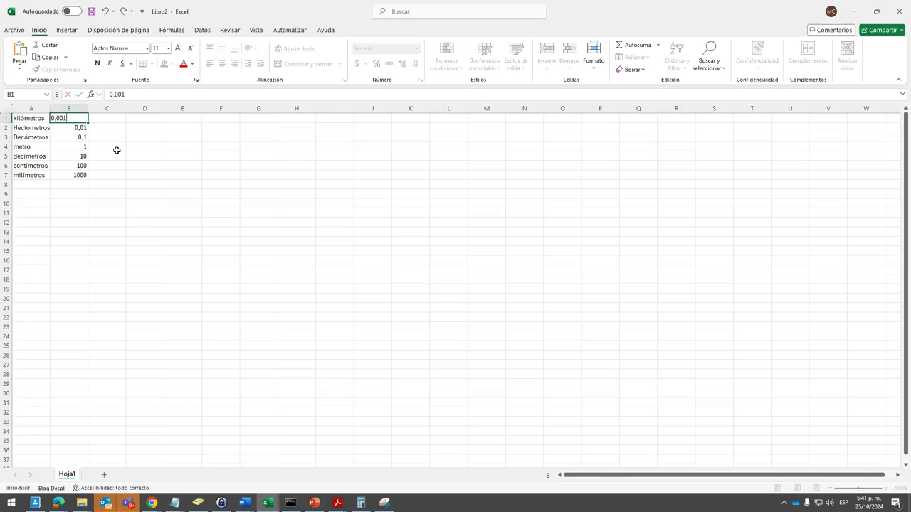
key("Tab")
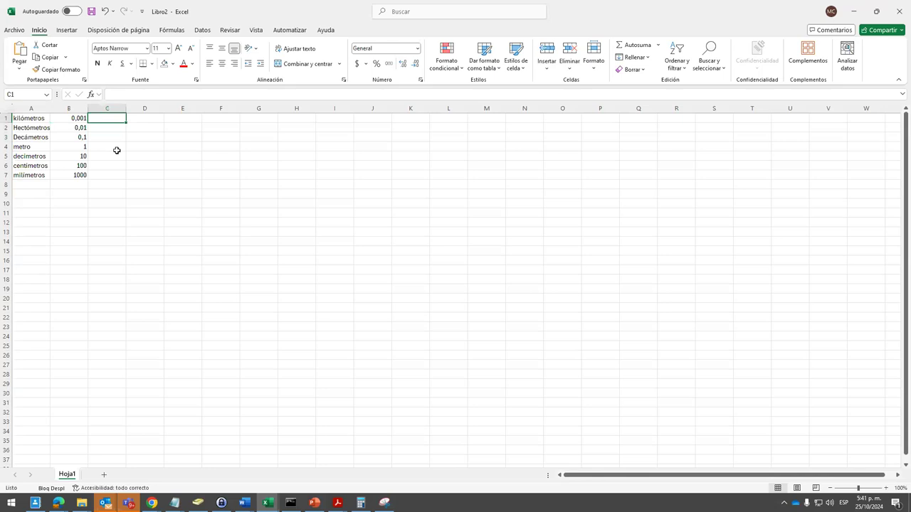
Widen column C to about three times its width and enter "divido por 1000" in C1 for kilometres
left_click_drag(126, 108, 201, 109)
type("divi")
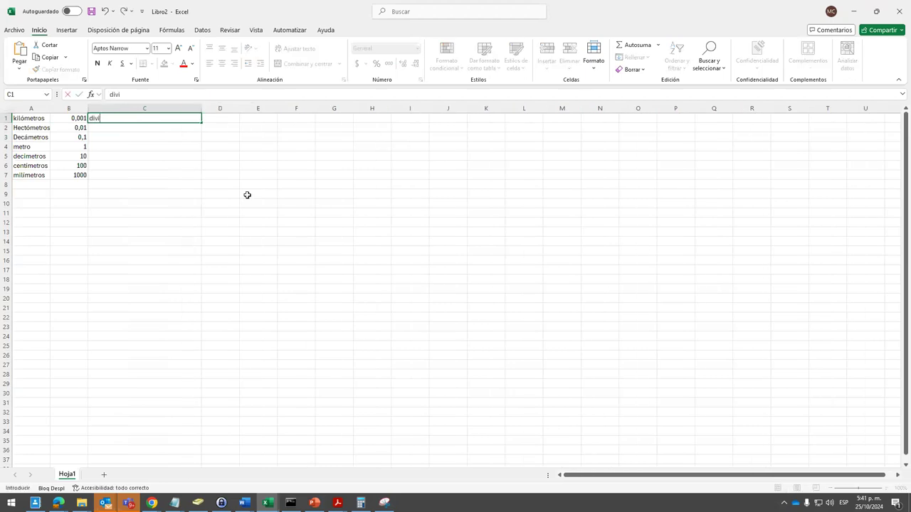
type("do por 1000")
key("Return")
Enter "divido por 100" in C2 for hectometres and "divido por 10" in C3 for decametres
type("divido por ")
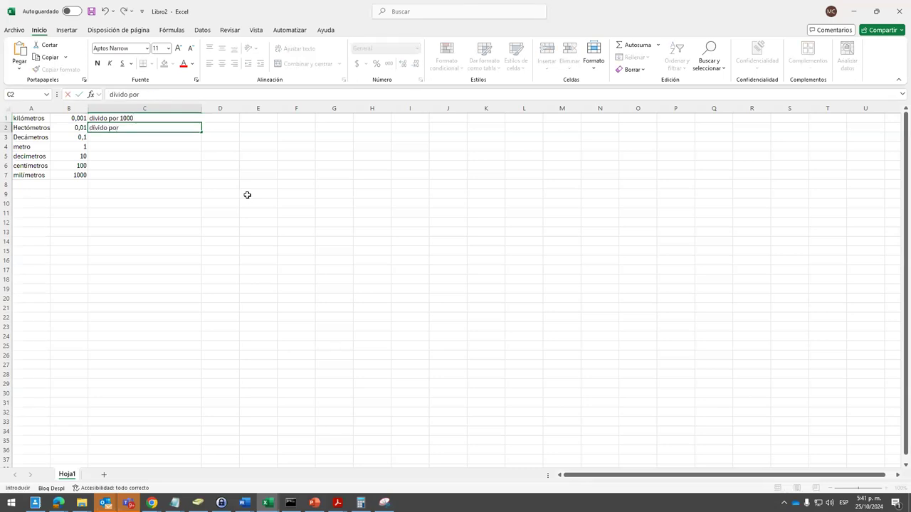
type("100")
key("Return")
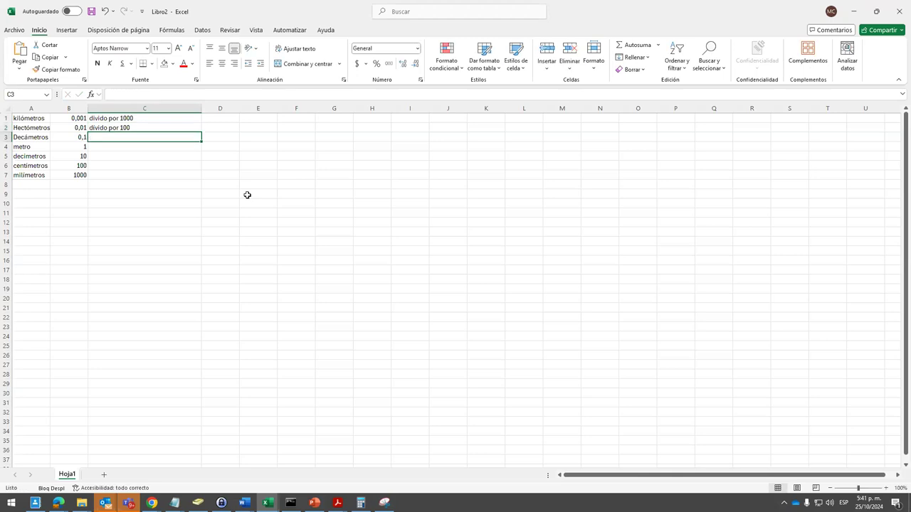
type("dívido p")
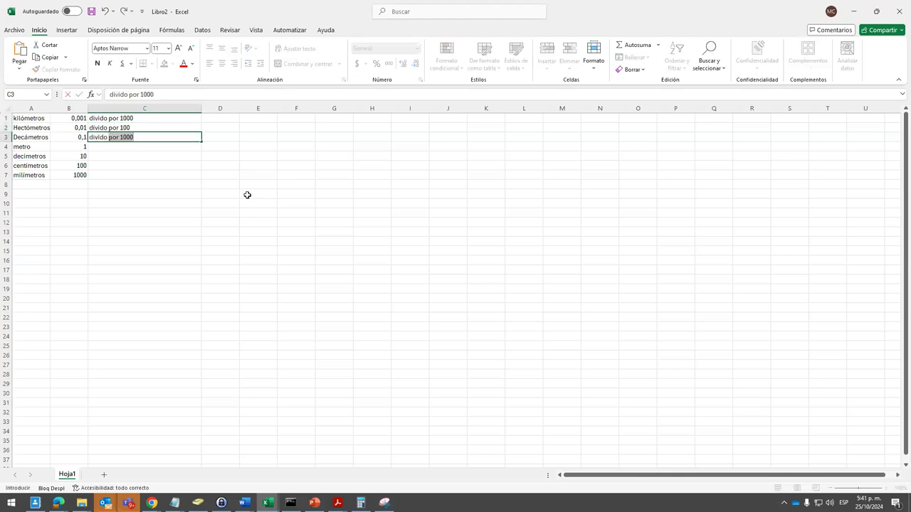
type("or 10")
key("Delete")
key("Return")
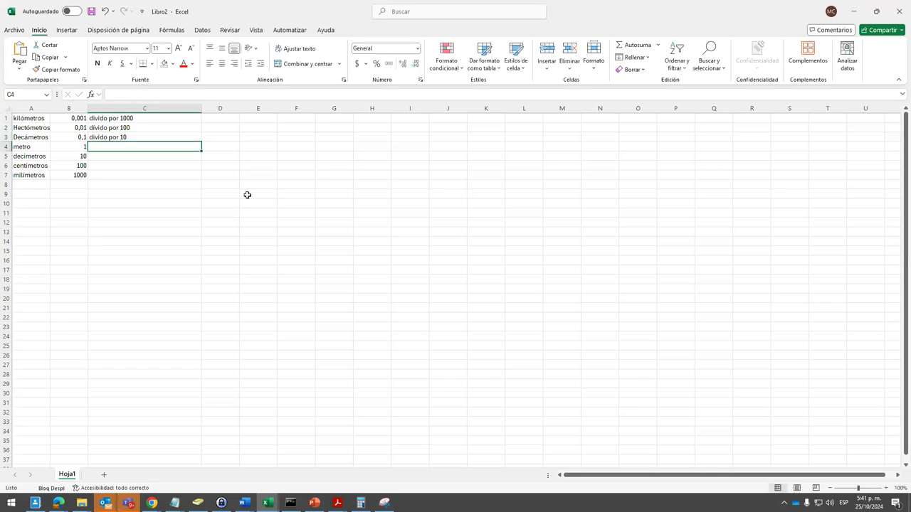
key("Down")
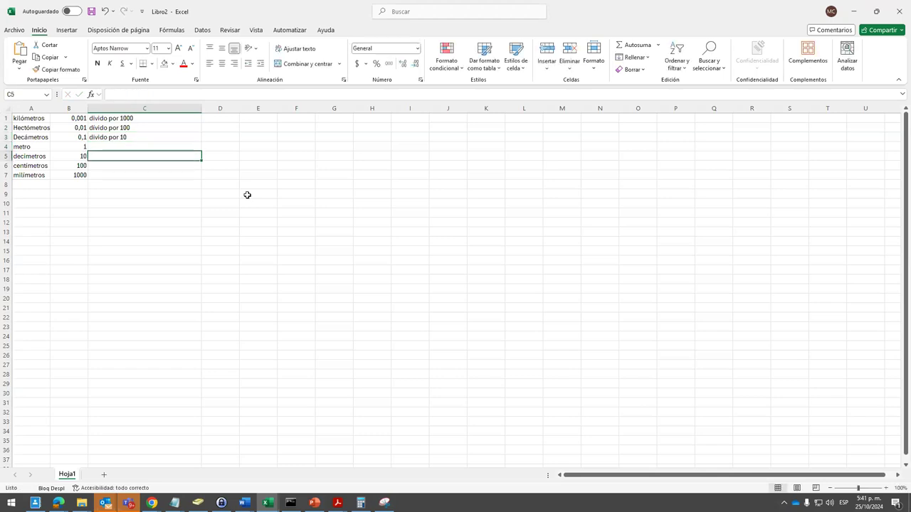
Enter "multiplico por 10" in C5 for decimetres and "multiplico por 100" in C6 for centimetres
type("multip")
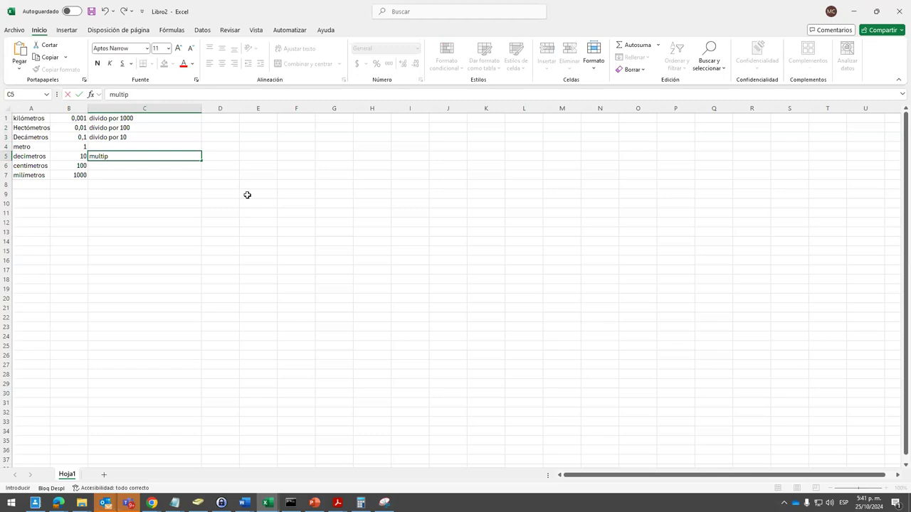
type("lico por 10")
key("Return")
type("mi")
key("BackSpace")
type("u")
key("Return")
key("Up")
left_click(171, 95)
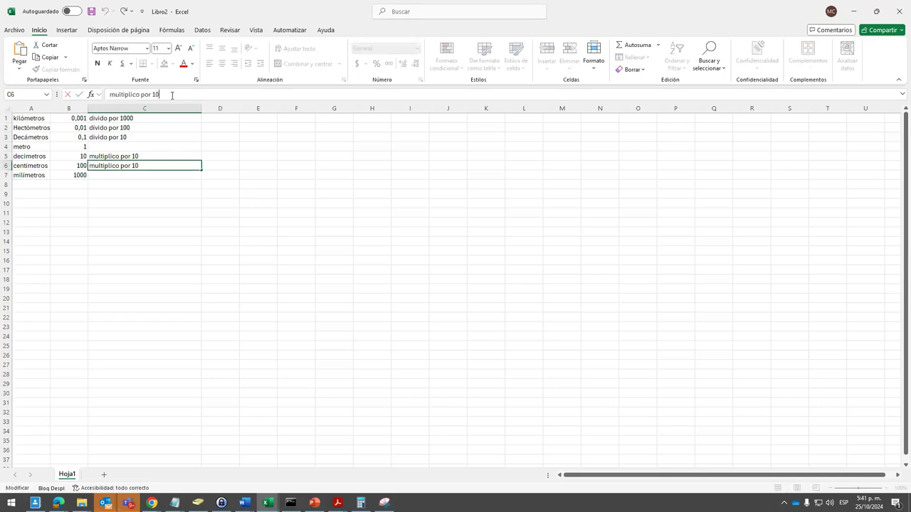
type("0")
Enter "multiplico por 1000" in C7 for millimetres, correcting the spelling and adding the missing word "por"
left_click(112, 177)
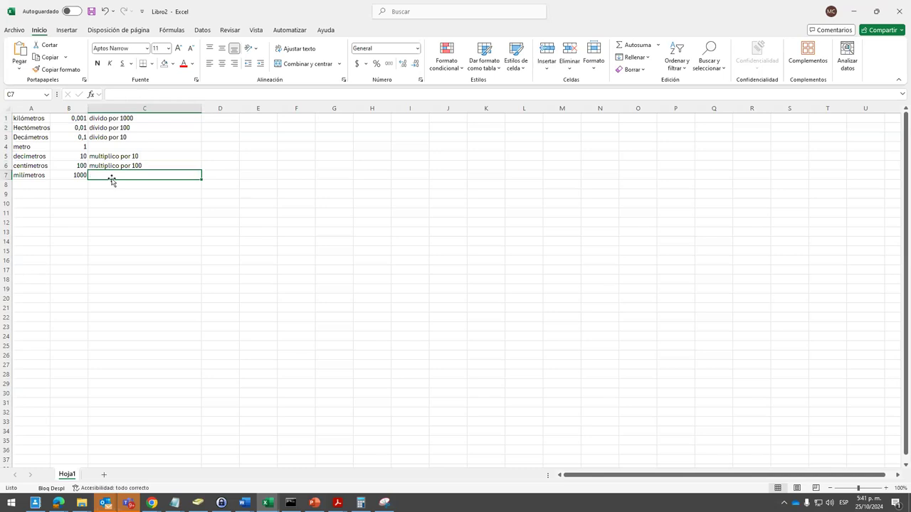
type("multiplico")
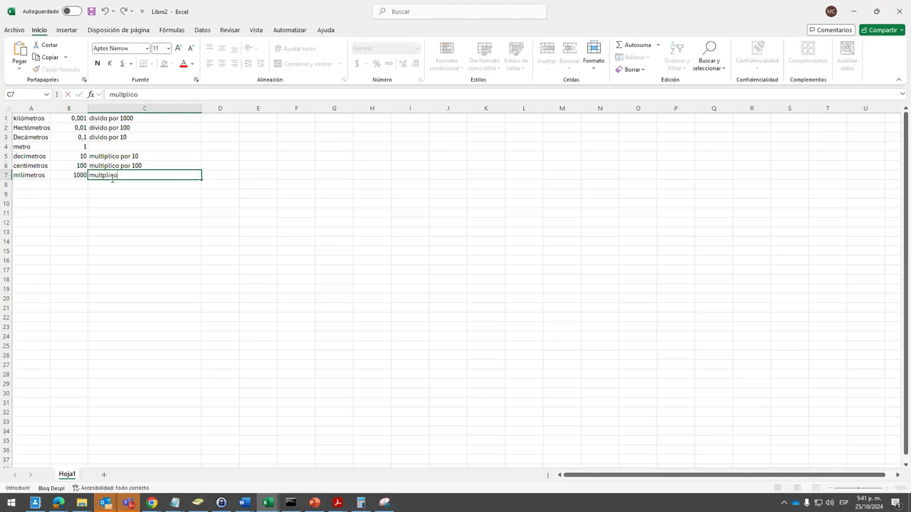
type(" 1000")
left_click(112, 182)
key("Up")
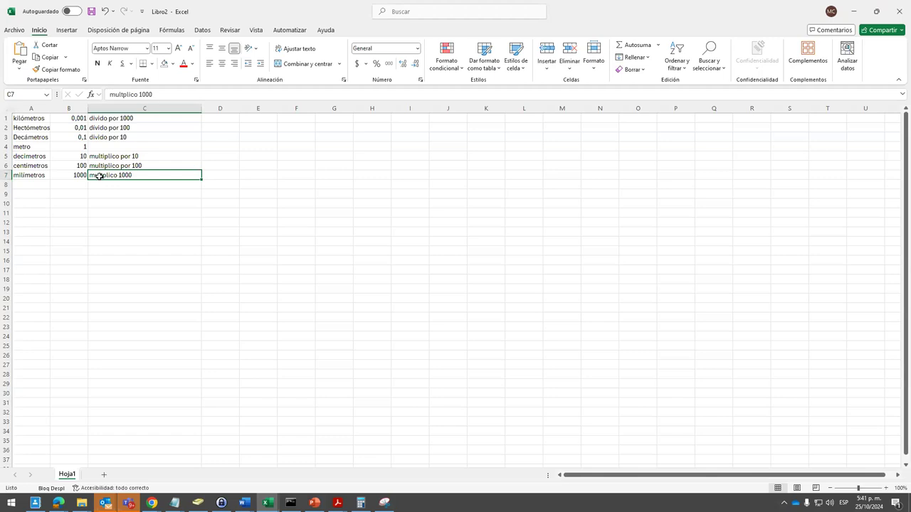
double_click(100, 176)
type("i")
left_click(163, 194)
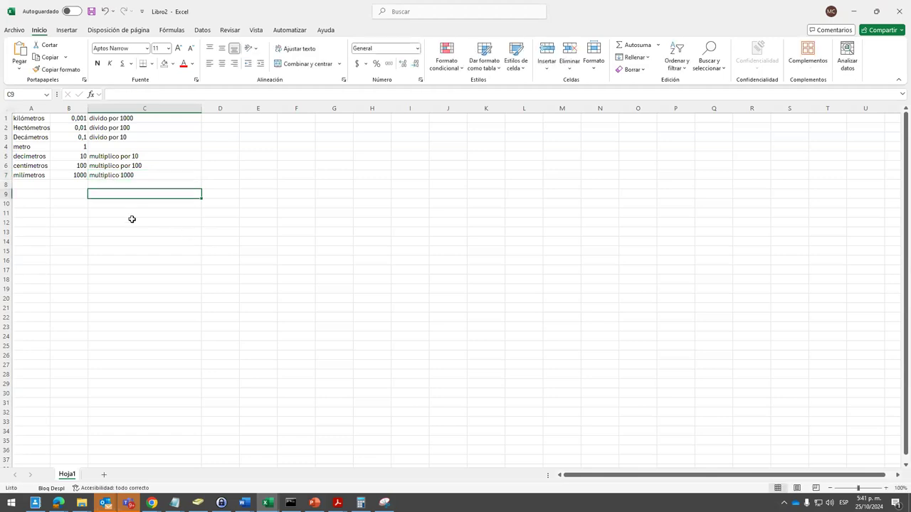
double_click(118, 176)
type("por")
Try adding a "nanómetros" row in A8 below the millimetres and clear the entry
left_click(36, 185)
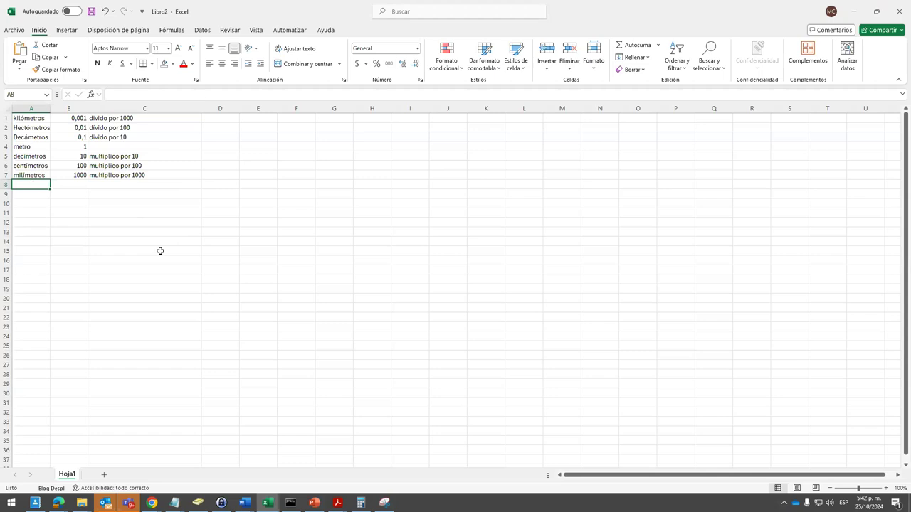
type("n")
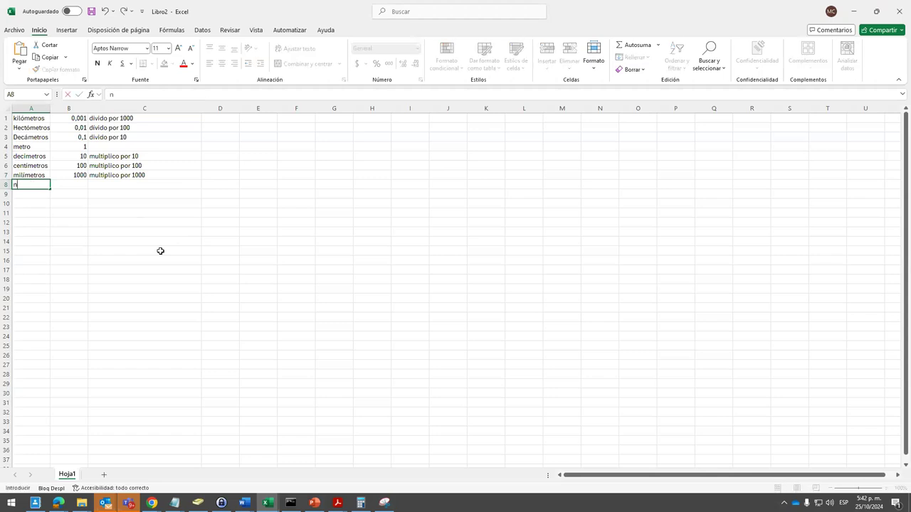
type("anómetros")
key("Return")
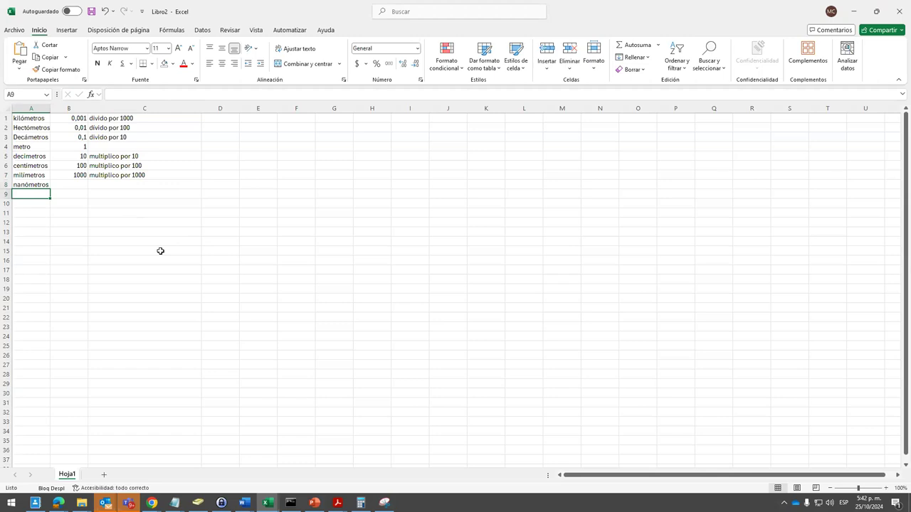
key("Up")
key("Right")
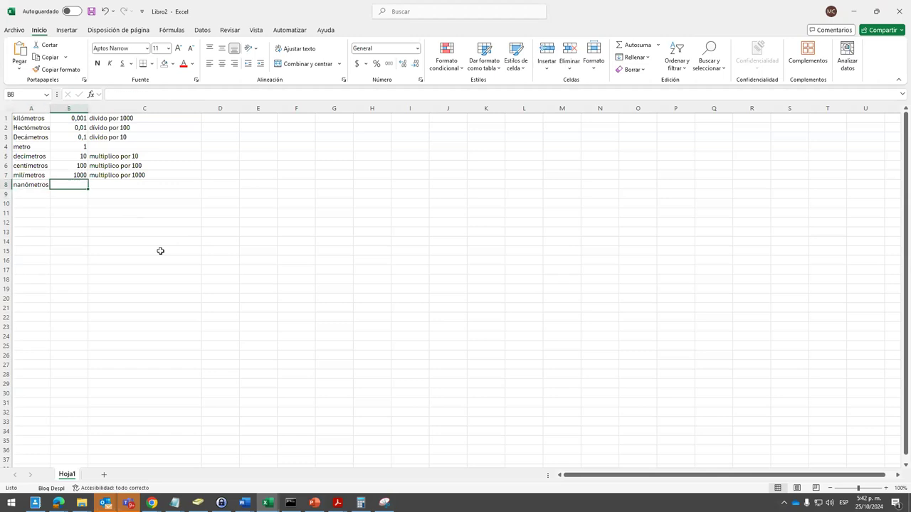
key("Down")
key("Up")
key("Down")
key("Left")
key("Down")
key("Down")
key("Down")
key("Down")
key("Down")
key("Up")
key("Up")
key("Up")
key("Up")
key("Up")
key("Up")
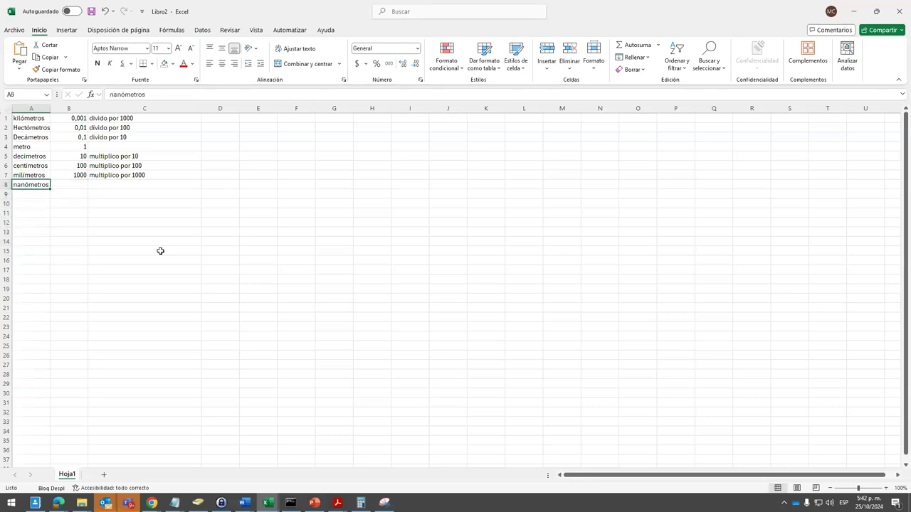
key("BackSpace")
Review the length units in column A, moving up through the list and back down to millimetres
key("Up")
key("Up")
key("Up")
key("Up")
key("Up")
key("Up")
key("Up")
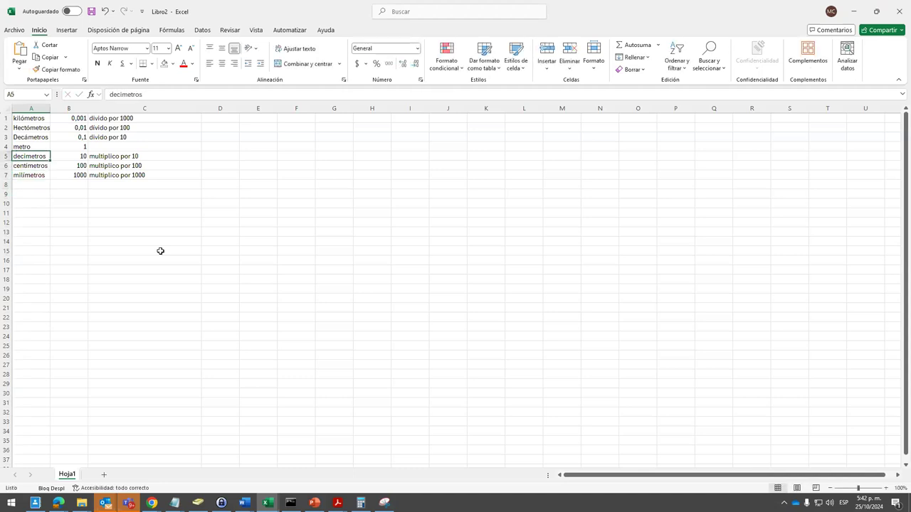
key("Down")
key("Down")
key("Down")
key("Up")
key("Up")
key("Up")
key("Down")
key("Down")
key("Down")
key("Down")
key("Down")
key("Down")
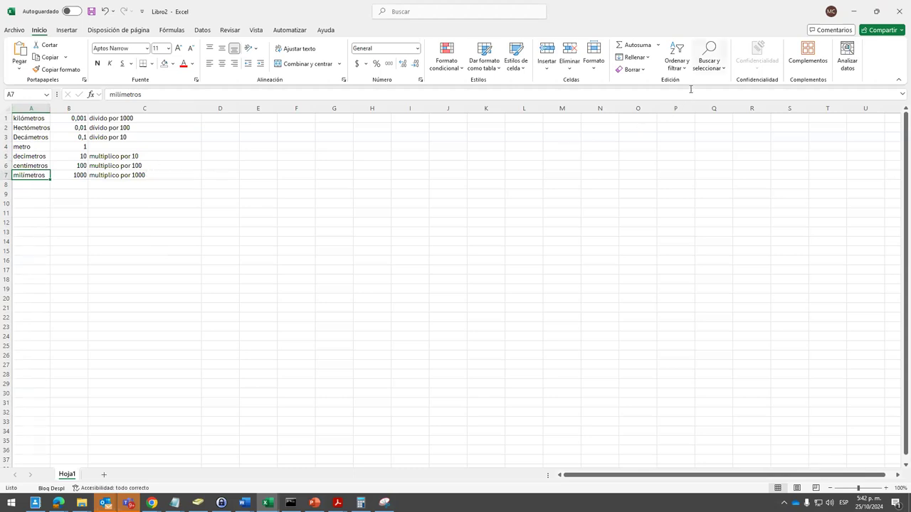
Switch to the "matemáticas" whiteboard in Chrome and erase the cube drawings, formulas and unit line with a large eraser
left_click(151, 503)
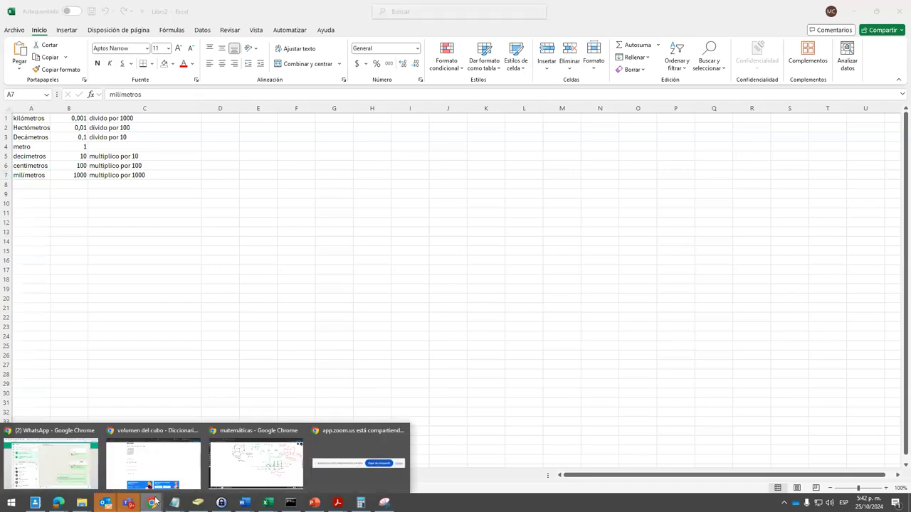
left_click(229, 469)
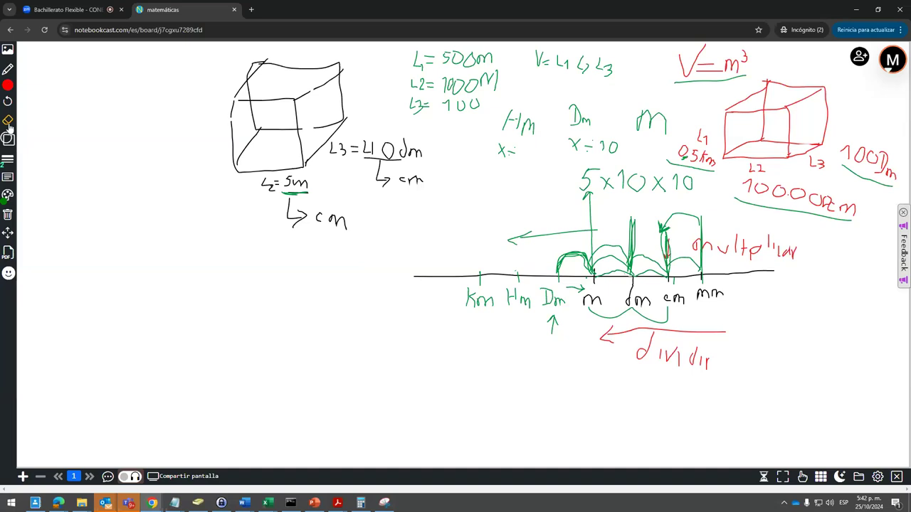
key("alt+Tab")
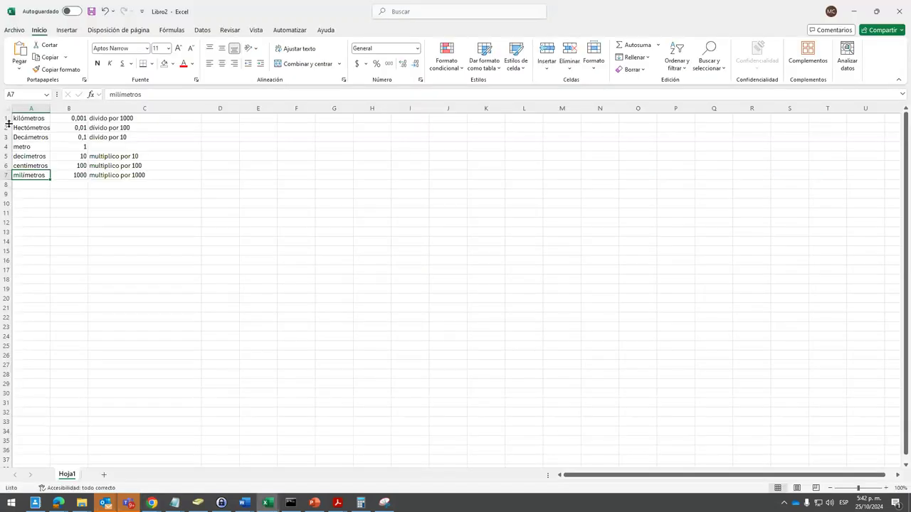
key("alt+Tab")
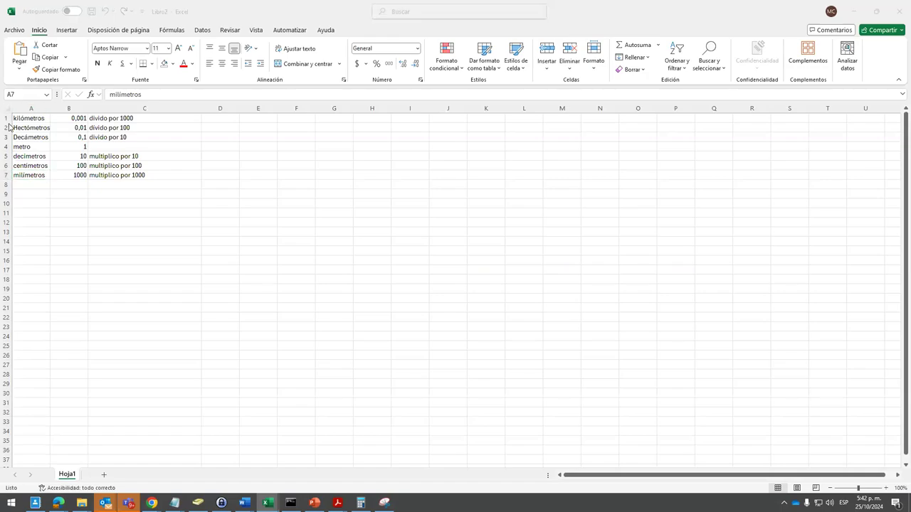
left_click(7, 120)
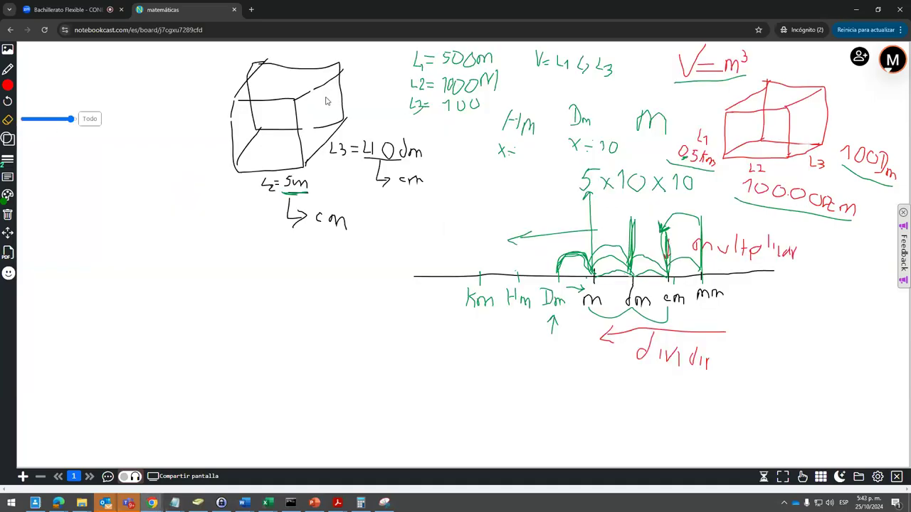
mouse_move(493, 90)
left_mouse_down()
mouse_move(425, 106)
mouse_move(447, 73)
mouse_move(459, 82)
mouse_move(419, 62)
mouse_move(608, 57)
mouse_move(604, 77)
mouse_move(663, 121)
mouse_move(466, 126)
mouse_move(634, 146)
mouse_move(616, 135)
mouse_move(697, 132)
mouse_move(672, 157)
mouse_move(561, 181)
mouse_move(709, 185)
mouse_move(694, 164)
mouse_move(804, 148)
mouse_move(708, 135)
mouse_move(807, 103)
mouse_move(753, 88)
mouse_move(772, 75)
mouse_move(725, 57)
mouse_move(767, 55)
mouse_move(701, 54)
mouse_move(650, 81)
mouse_move(799, 87)
mouse_move(825, 116)
mouse_move(742, 136)
mouse_move(748, 193)
mouse_move(807, 202)
mouse_move(819, 218)
mouse_move(722, 199)
mouse_move(860, 159)
mouse_move(886, 163)
mouse_move(895, 188)
mouse_move(844, 146)
mouse_move(858, 175)
left_mouse_up()
mouse_move(286, 133)
left_mouse_down()
mouse_move(261, 150)
mouse_move(240, 93)
mouse_move(260, 64)
mouse_move(240, 171)
mouse_move(313, 174)
mouse_move(252, 156)
mouse_move(252, 164)
mouse_move(350, 133)
mouse_move(340, 120)
mouse_move(248, 101)
mouse_move(264, 131)
mouse_move(266, 116)
mouse_move(340, 67)
mouse_move(335, 116)
mouse_move(290, 70)
mouse_move(254, 114)
mouse_move(443, 156)
mouse_move(392, 140)
mouse_move(420, 186)
mouse_move(368, 173)
mouse_move(327, 219)
mouse_move(280, 201)
mouse_move(303, 194)
mouse_move(345, 225)
mouse_move(659, 280)
mouse_move(449, 285)
mouse_move(746, 258)
mouse_move(484, 246)
mouse_move(619, 259)
mouse_move(587, 193)
mouse_move(582, 221)
mouse_move(716, 226)
mouse_move(668, 239)
mouse_move(785, 244)
mouse_move(772, 260)
mouse_move(669, 281)
mouse_move(719, 295)
mouse_move(658, 305)
mouse_move(476, 301)
mouse_move(528, 342)
mouse_move(667, 332)
mouse_move(719, 346)
mouse_move(707, 372)
mouse_move(640, 353)
mouse_move(693, 348)
left_mouse_up()
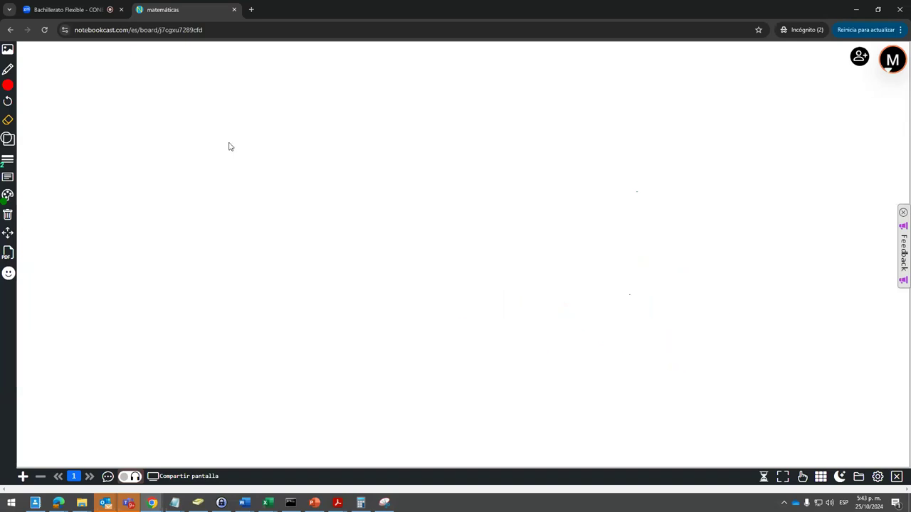